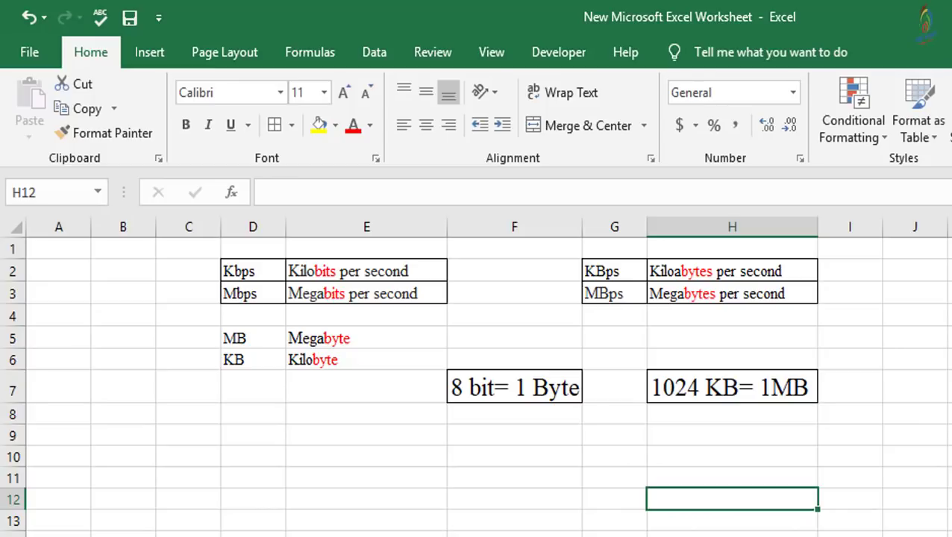
- Enter 3.5 in cell F10 and 1024 in cell G10
click(949, 337)
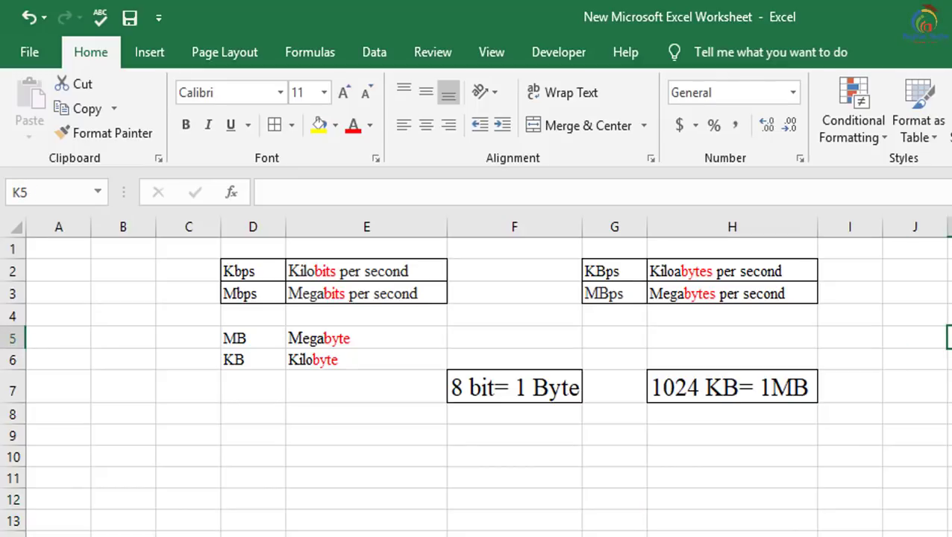
click(513, 457)
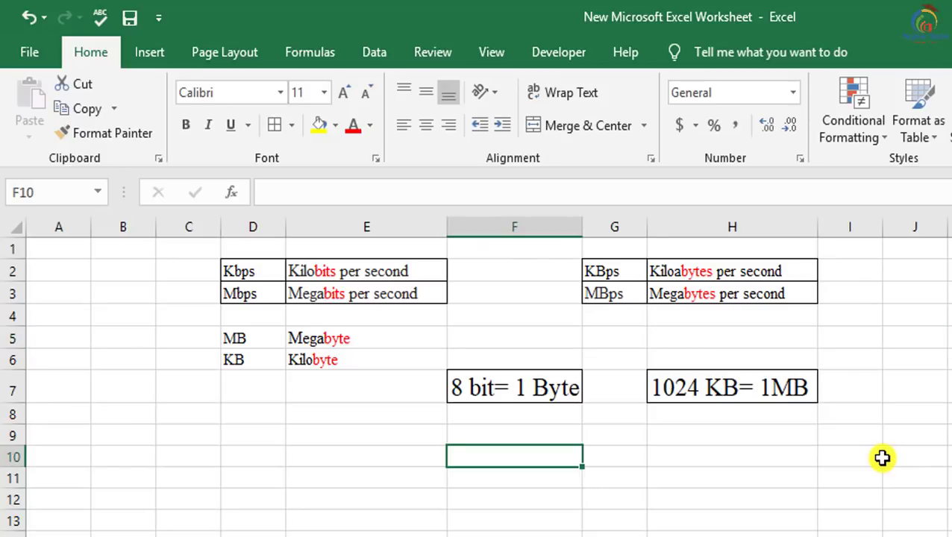
text(3.5)
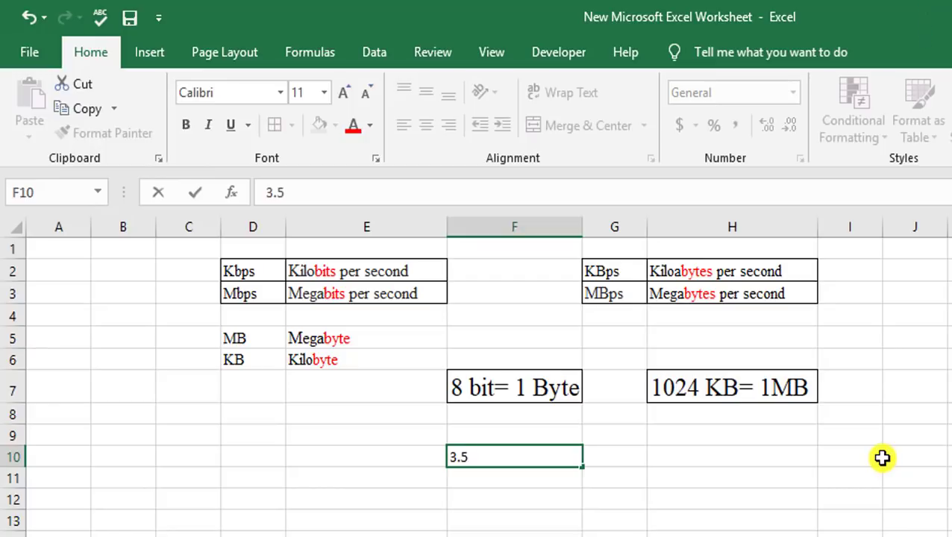
key(Tab)
text(1)
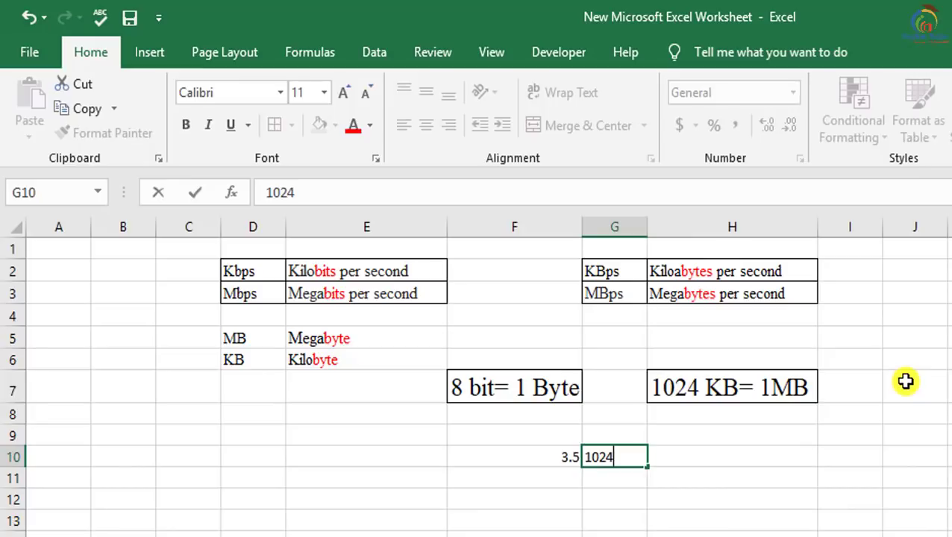
- Enter the note "1024 b" in cell J7, beside the 1024 KB= 1MB box
click(938, 392)
text(1024 b)
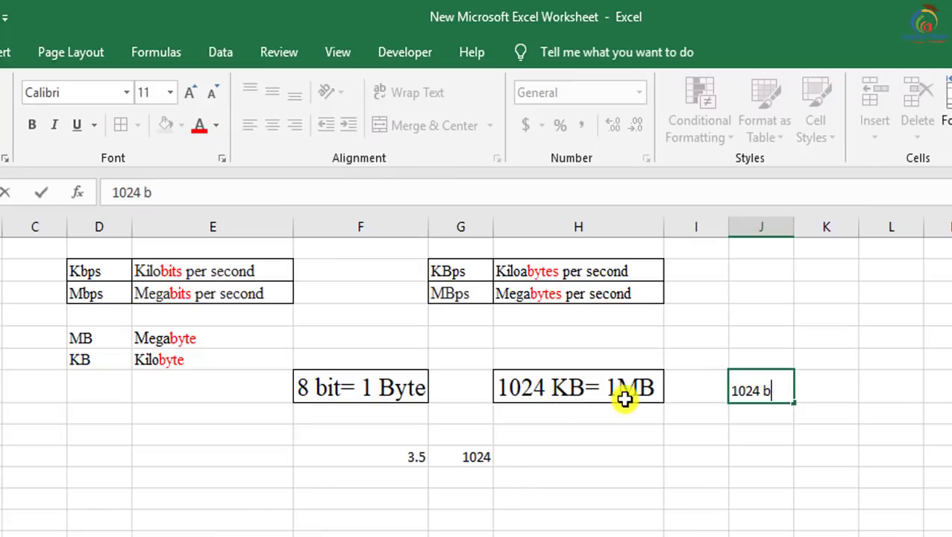
drag(412, 461, 453, 461)
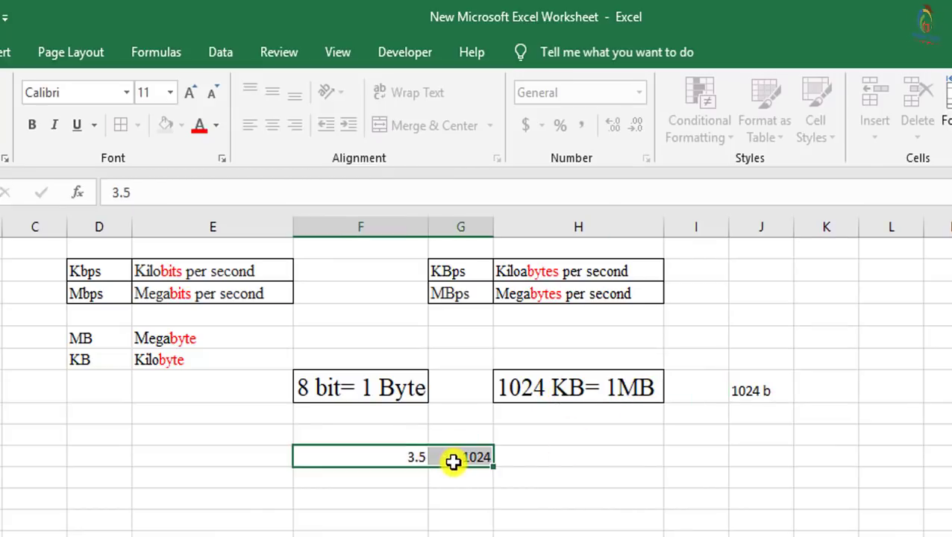
- Multiply the two values in row 10 by entering the formula =G10*F10 in cell H10
click(570, 452)
text(=)
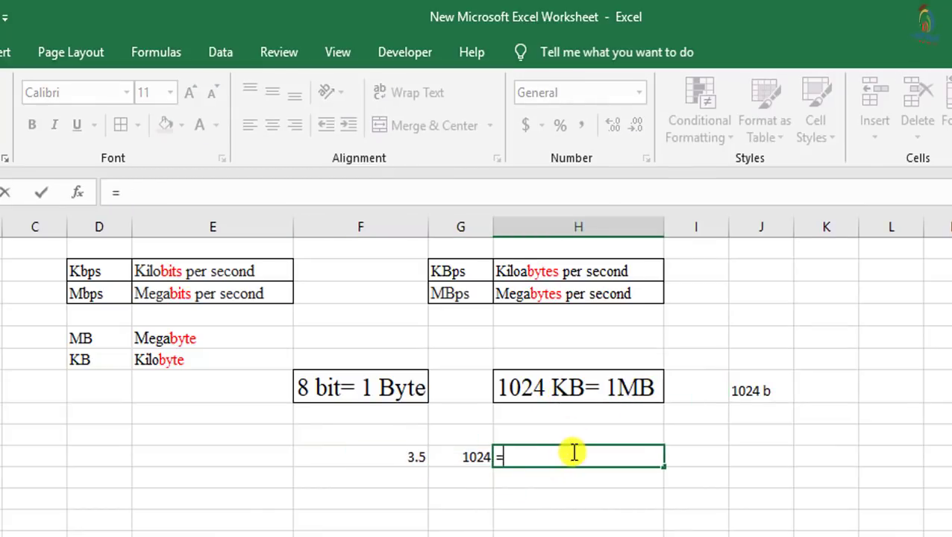
click(464, 454)
text(*)
click(384, 457)
key(Return)
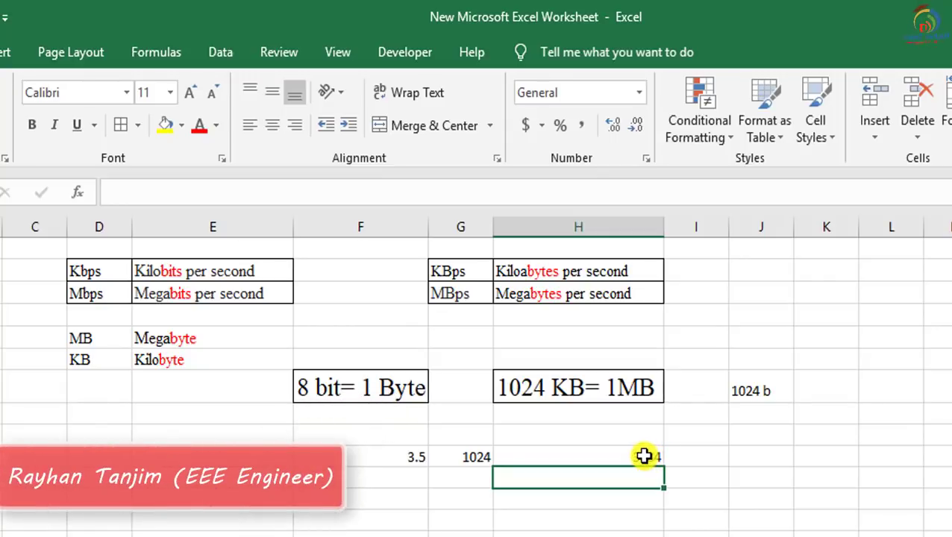
drag(396, 457, 601, 456)
click(699, 457)
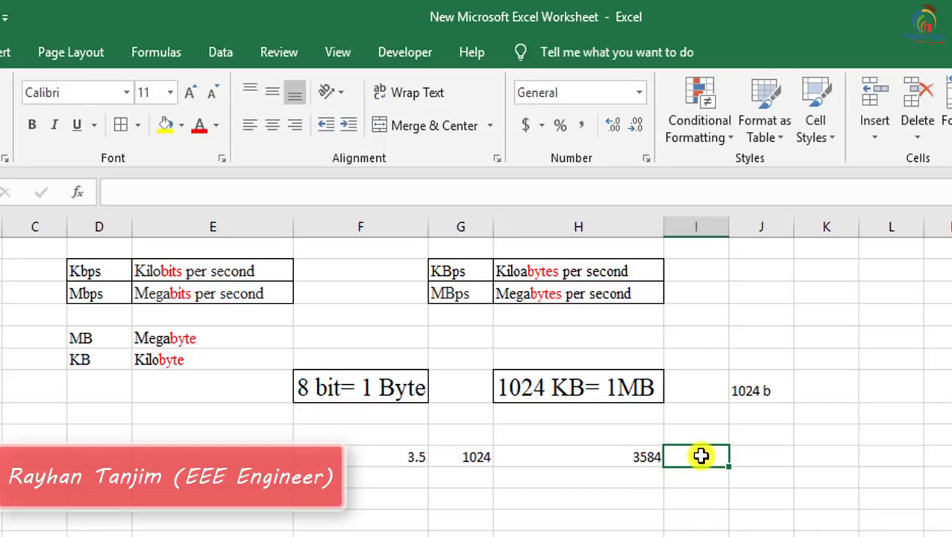
- Place the floating network speed meter over the empty worksheet columns beside the calculation
drag(914, 399, 843, 373)
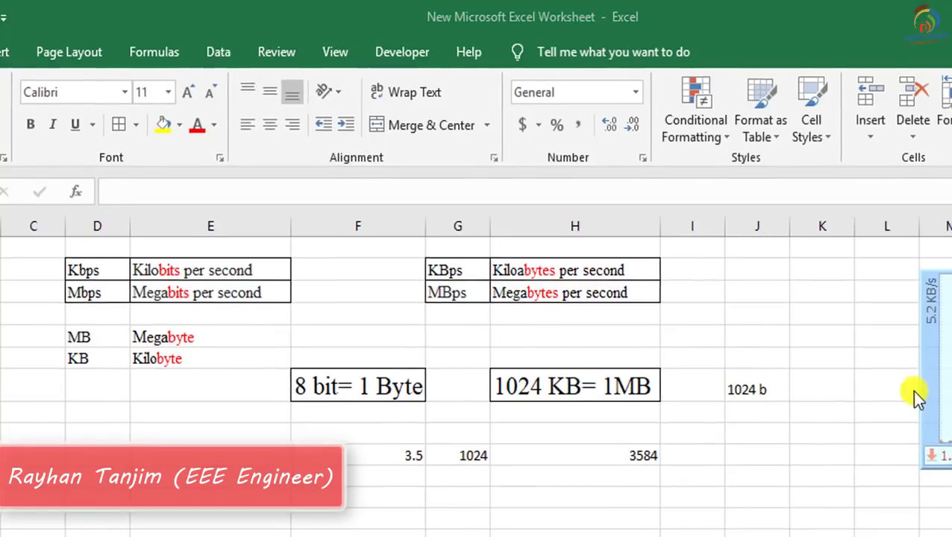
drag(723, 339, 722, 340)
mouse_move(786, 418)
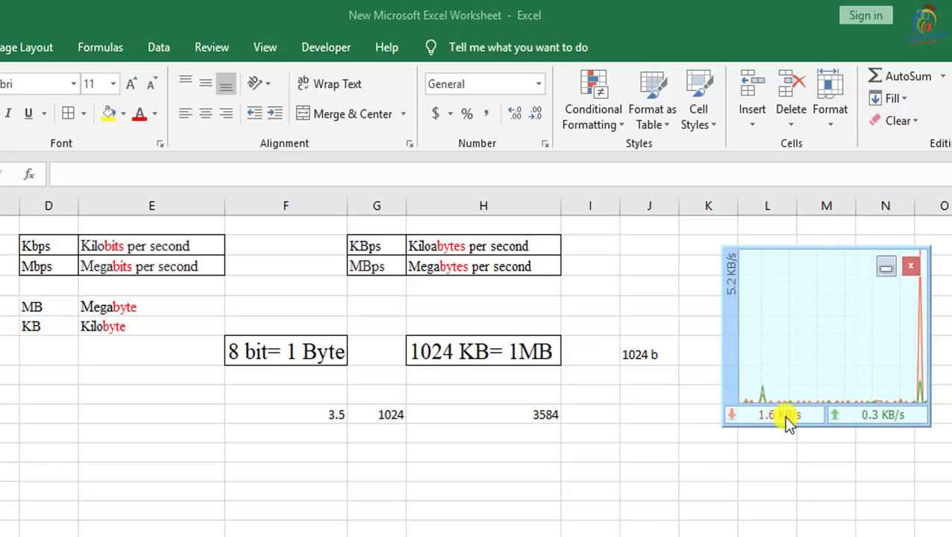
- Enter the bits-per-byte divisor 8 in cell I10
click(597, 413)
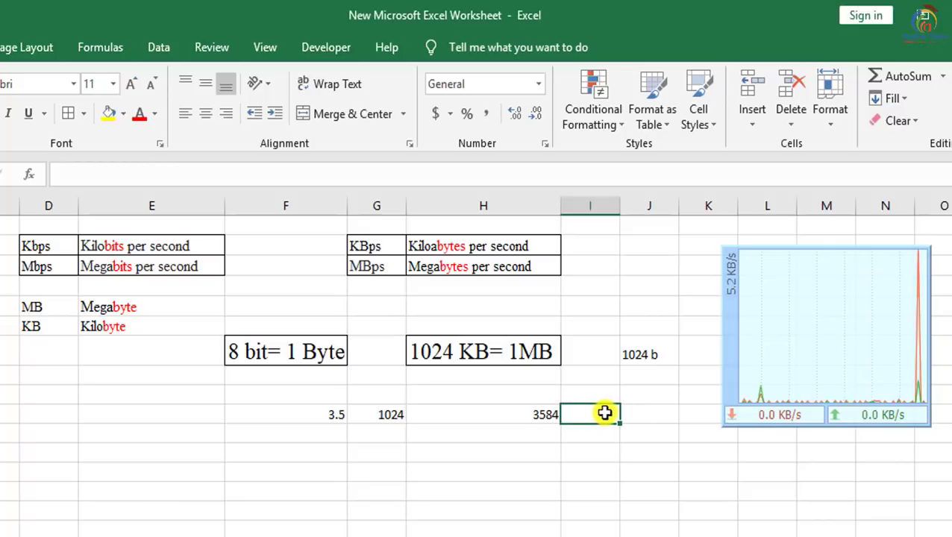
text(8)
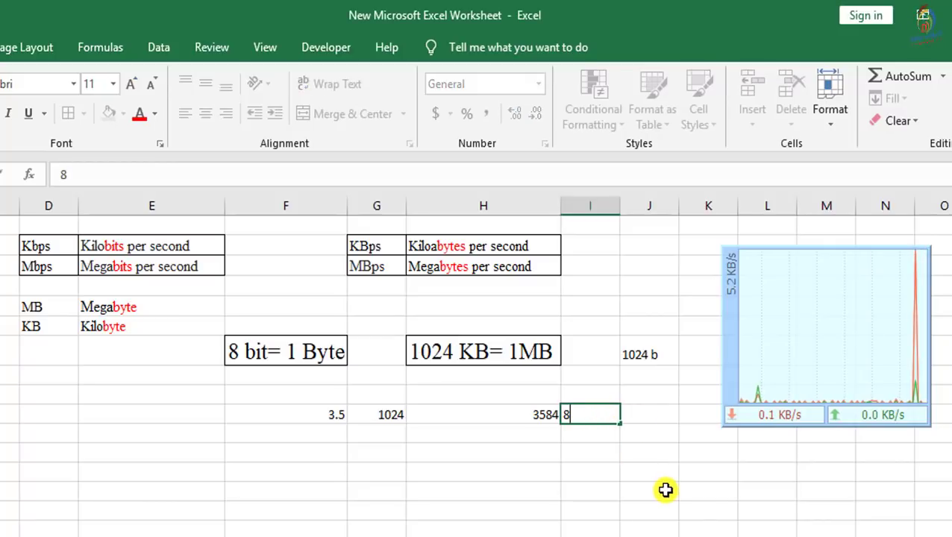
click(664, 490)
click(607, 414)
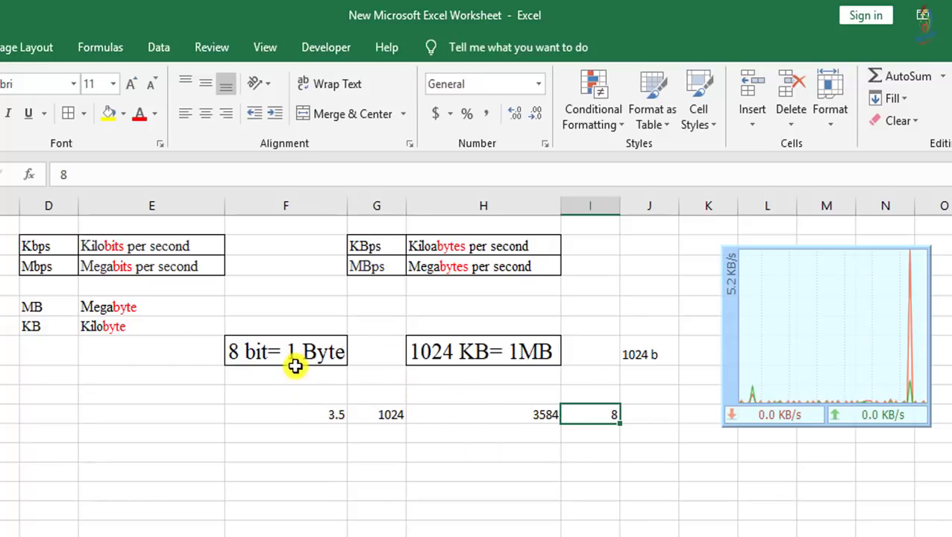
- Convert the kilobits to kilobytes by entering the formula =H10/I10 in cell I12
click(588, 452)
text(=)
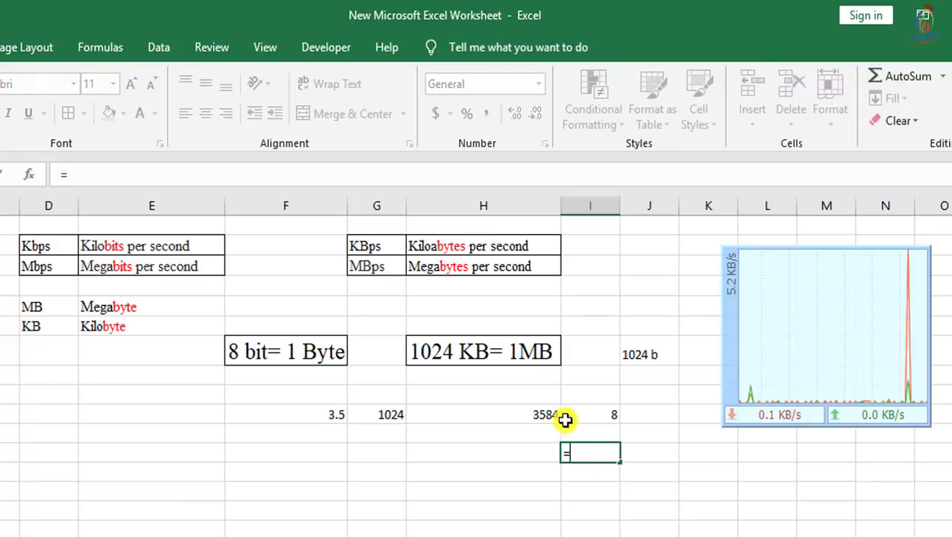
click(540, 414)
text(/)
click(609, 414)
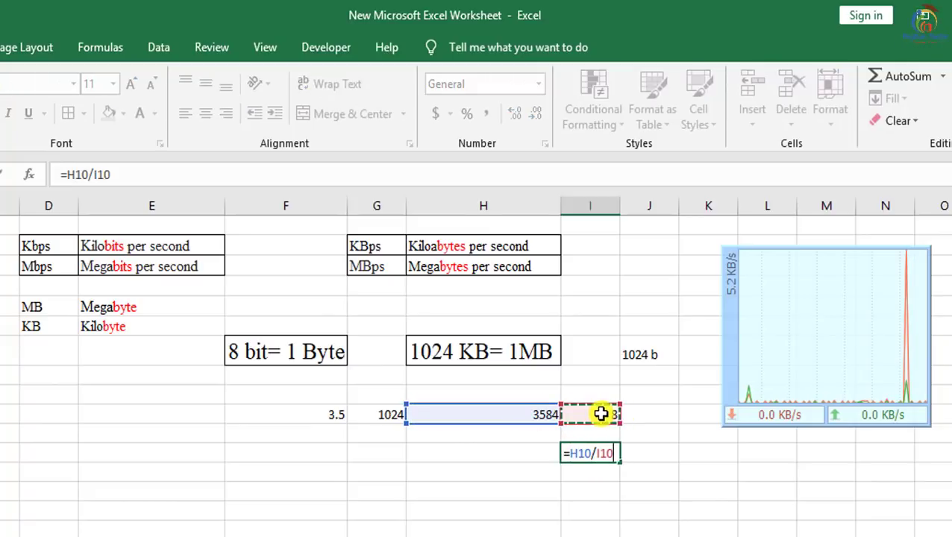
key(Return)
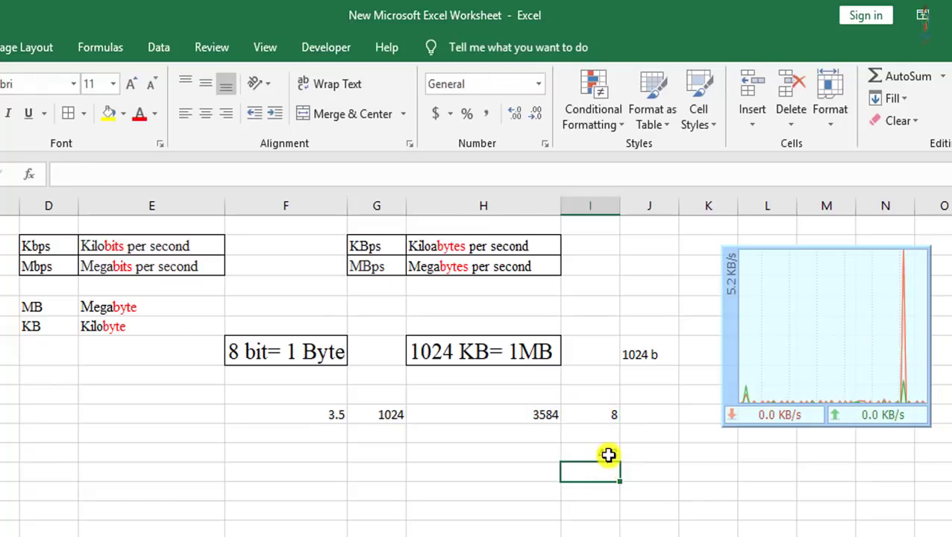
click(608, 454)
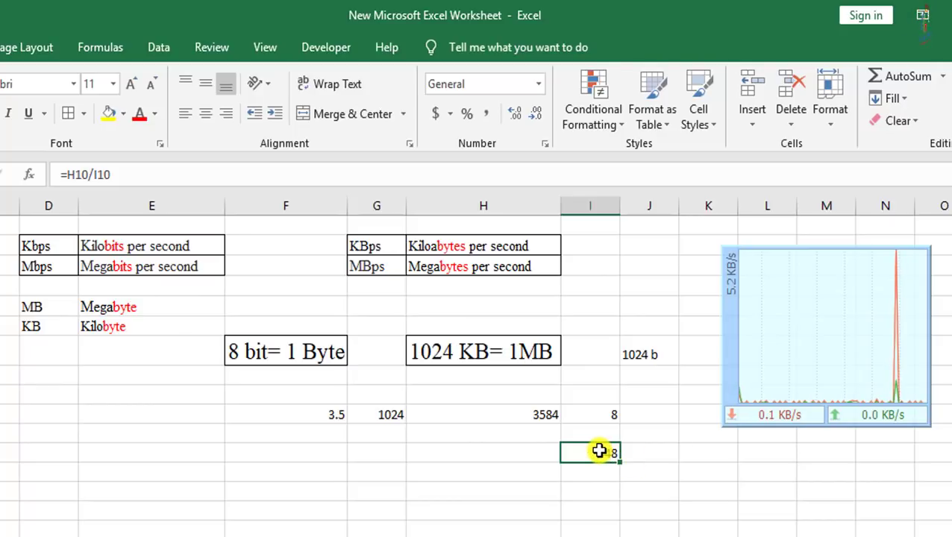
- Examine the speed conversion cell by cell, from F10 through G10, H10 and I10 to the result in I12
click(328, 414)
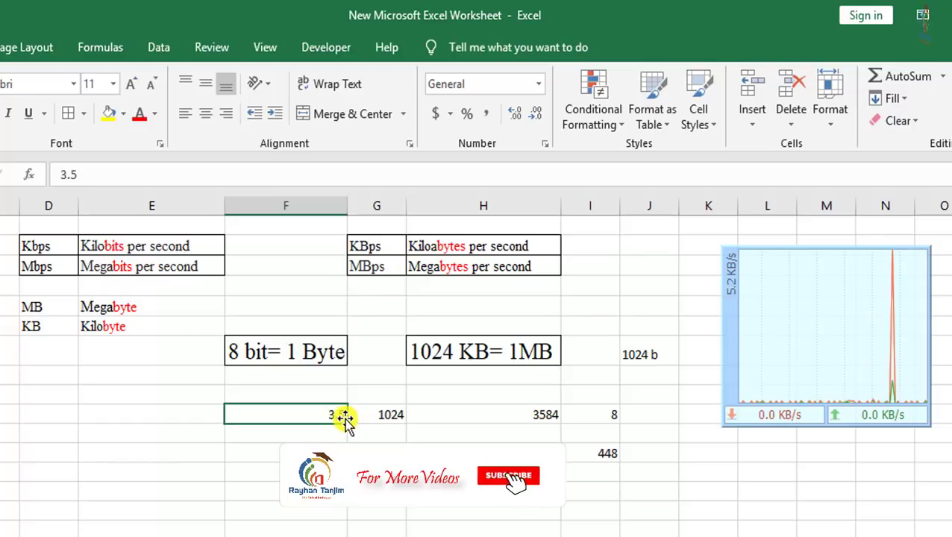
click(378, 416)
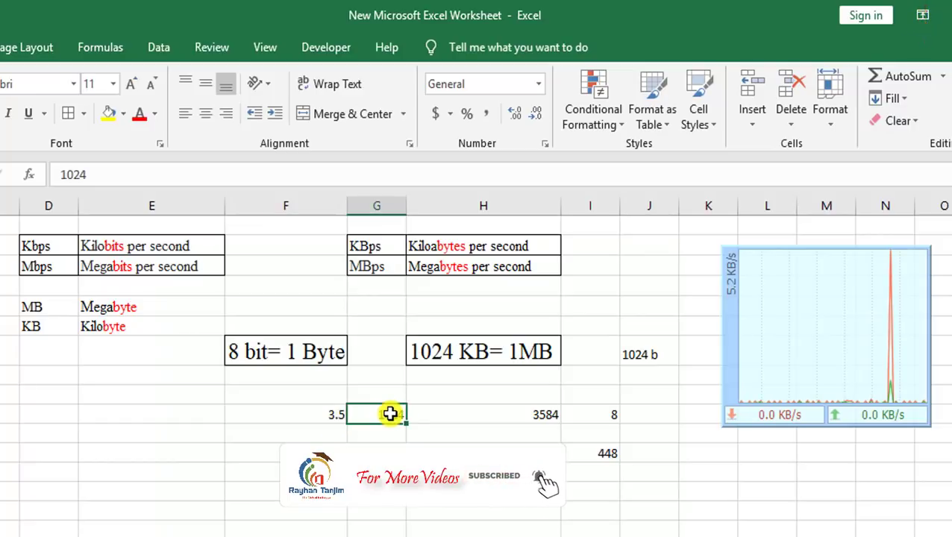
click(515, 413)
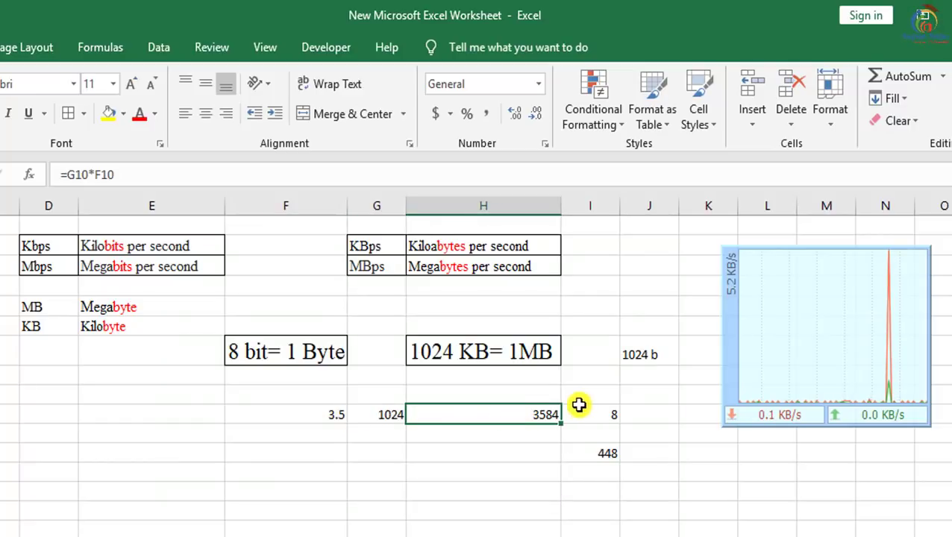
click(603, 413)
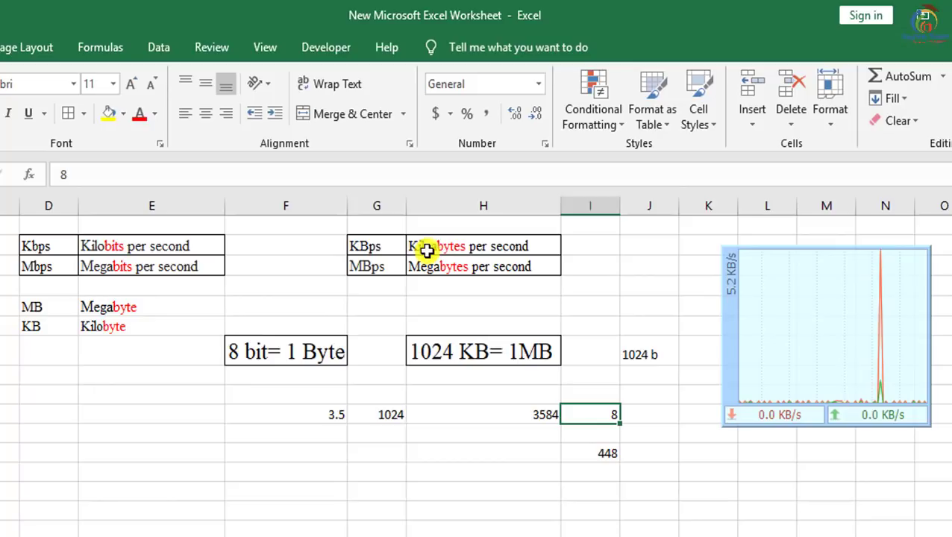
click(602, 454)
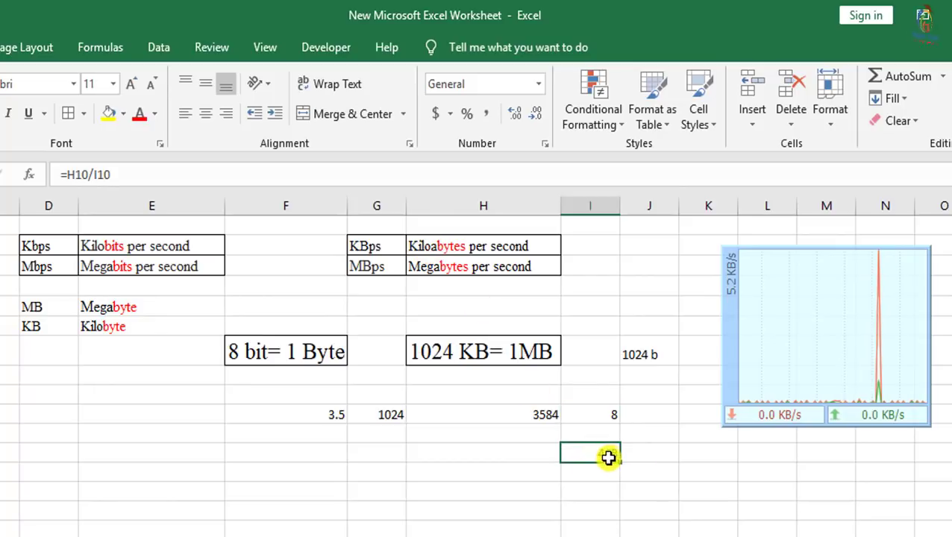
click(302, 414)
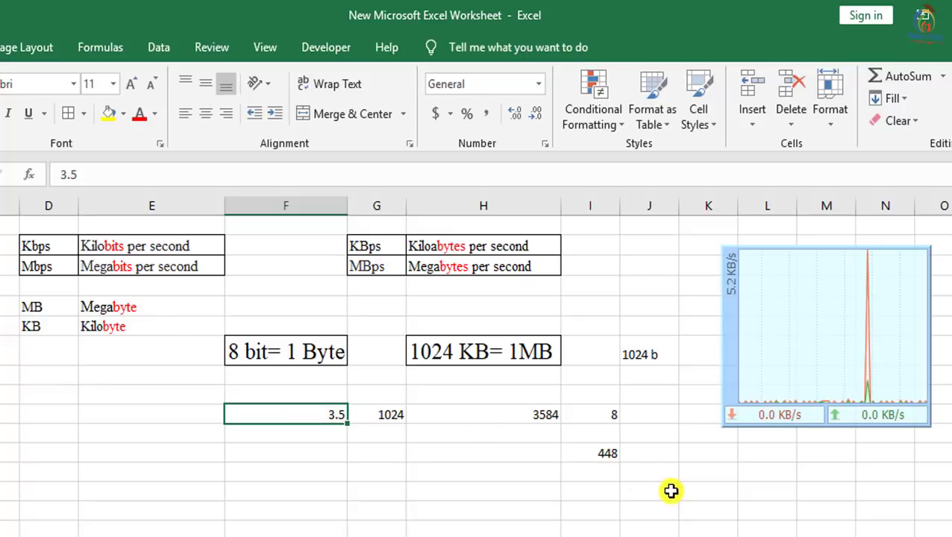
click(602, 451)
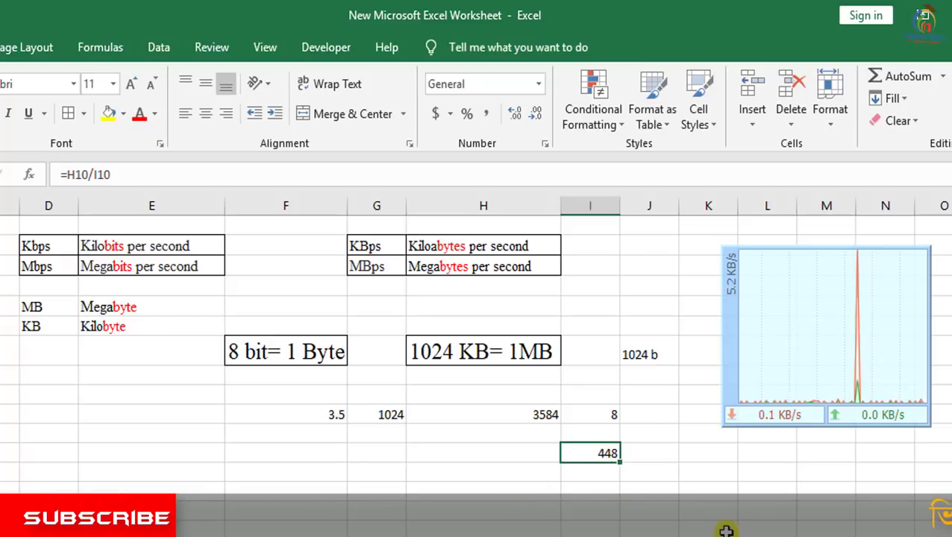
click(334, 413)
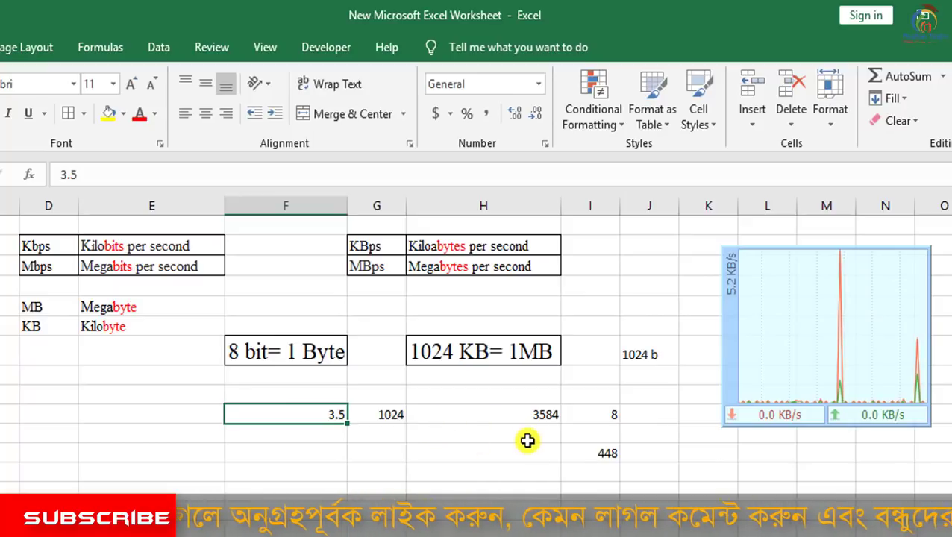
click(587, 453)
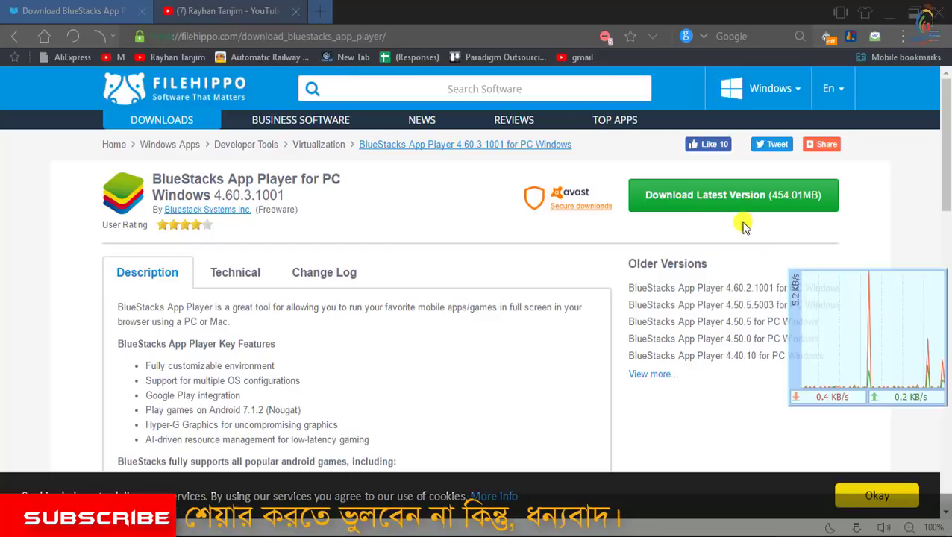
- Switch to the browser and request the latest BlueStacks App Player download on the FileHippo page
click(641, 199)
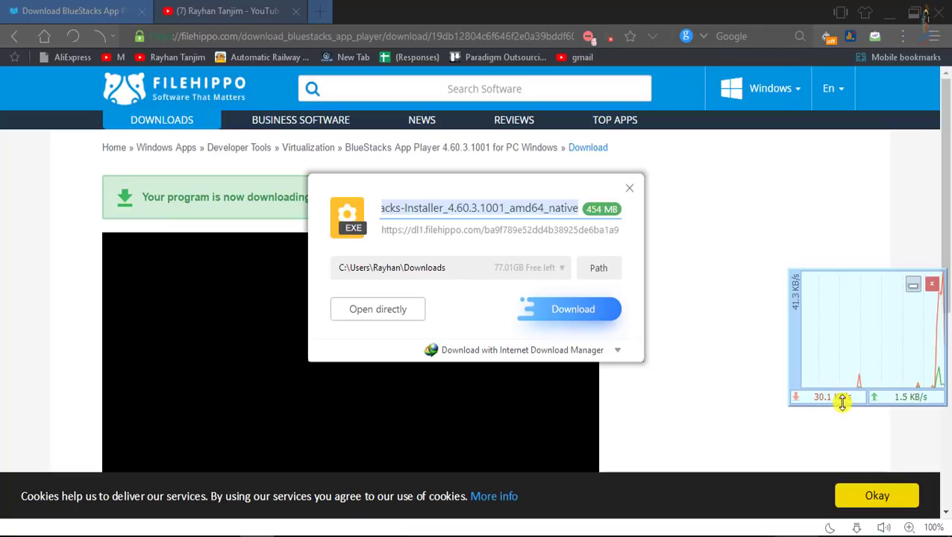
- Switch back to the Excel worksheet and compare the converted speeds in cells H10 and I12
key(alt+Tab)
click(535, 317)
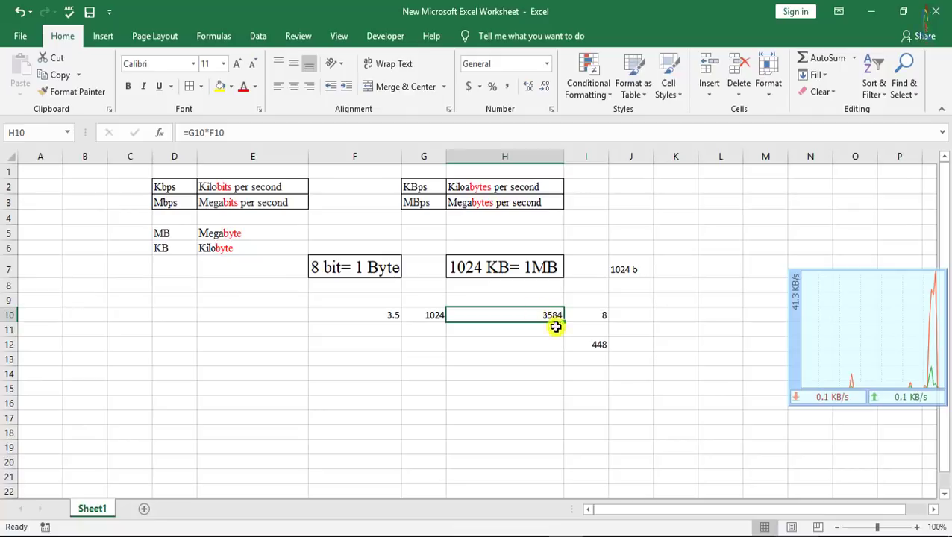
click(601, 342)
click(549, 313)
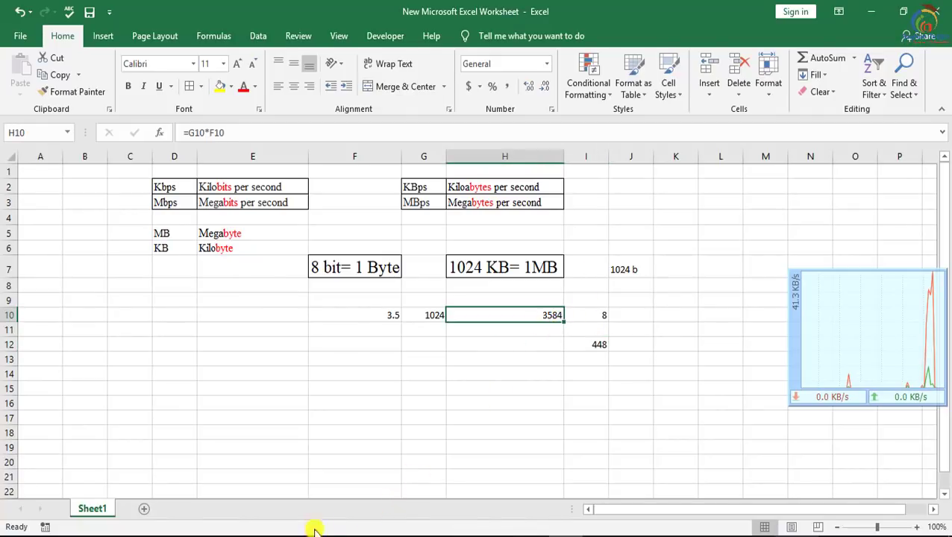
- Return to the browser, start the BlueStacks installer download with Internet Download Manager, and shift its progress window away from the speed meter
key(alt+Tab)
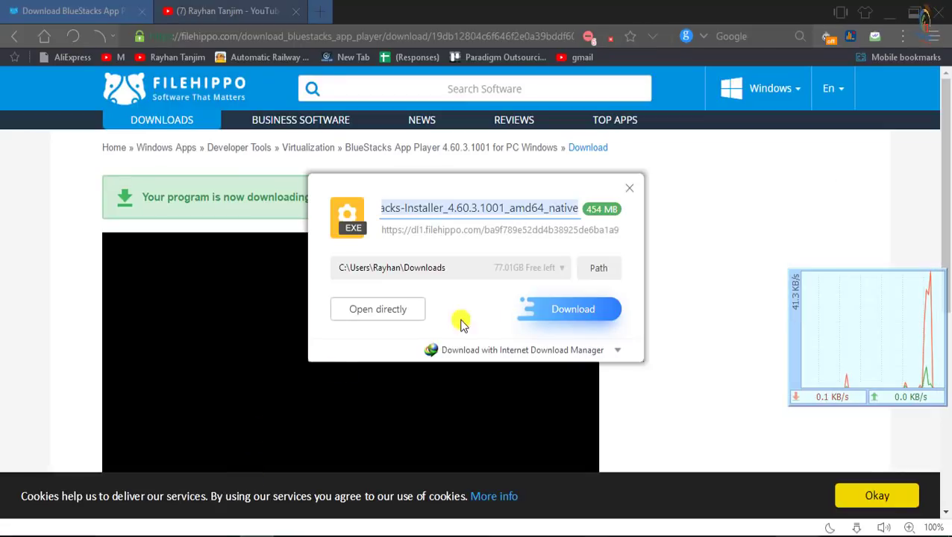
click(563, 310)
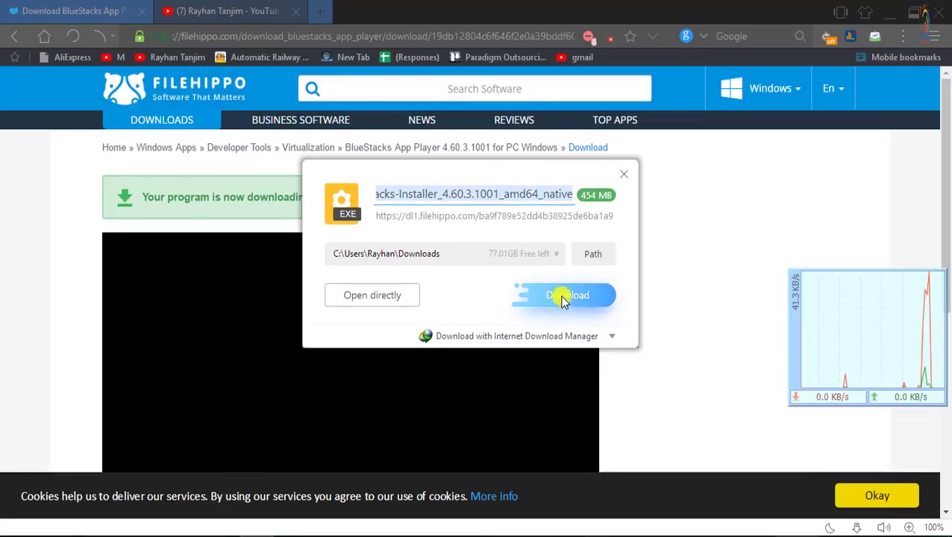
click(496, 338)
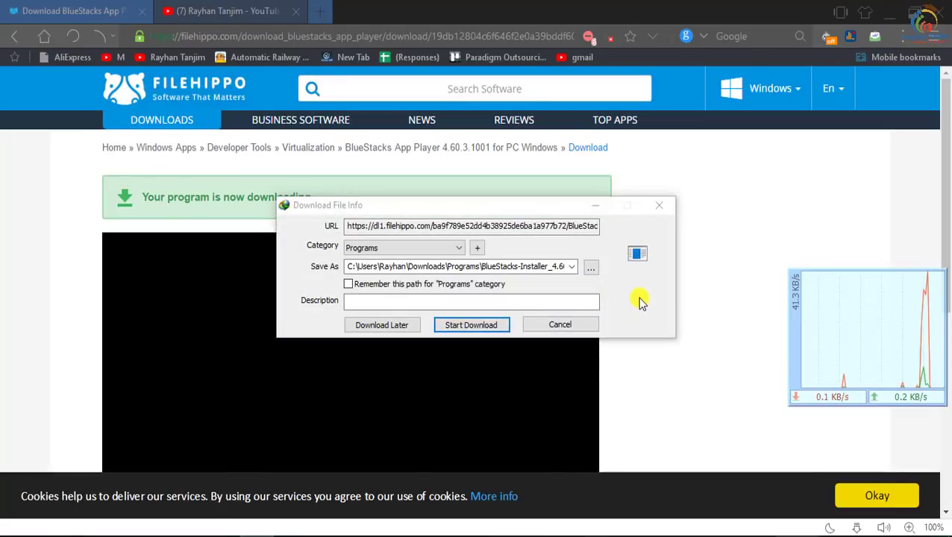
click(460, 325)
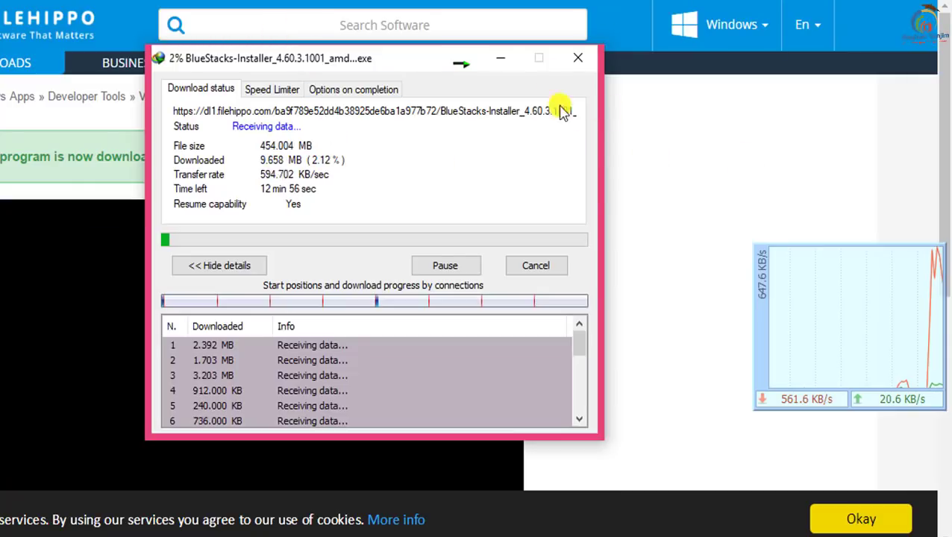
drag(411, 60, 367, 60)
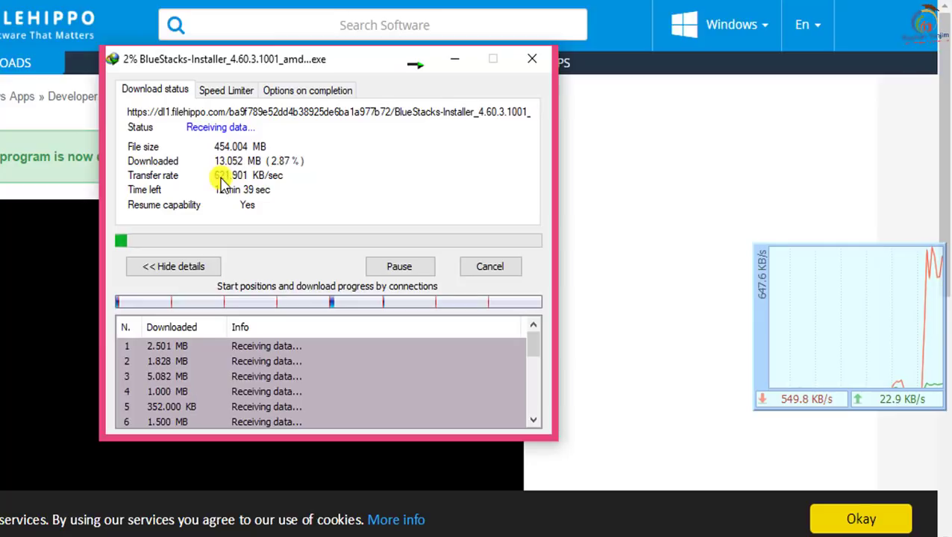
- Compare the download's transfer rate with the speed meter, and move the meter closer to the download progress window
mouse_move(819, 418)
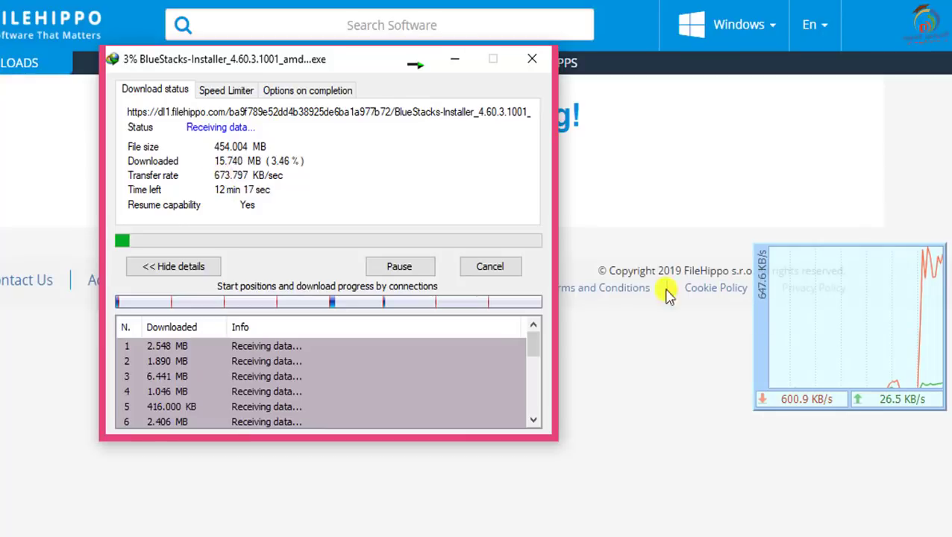
mouse_move(824, 401)
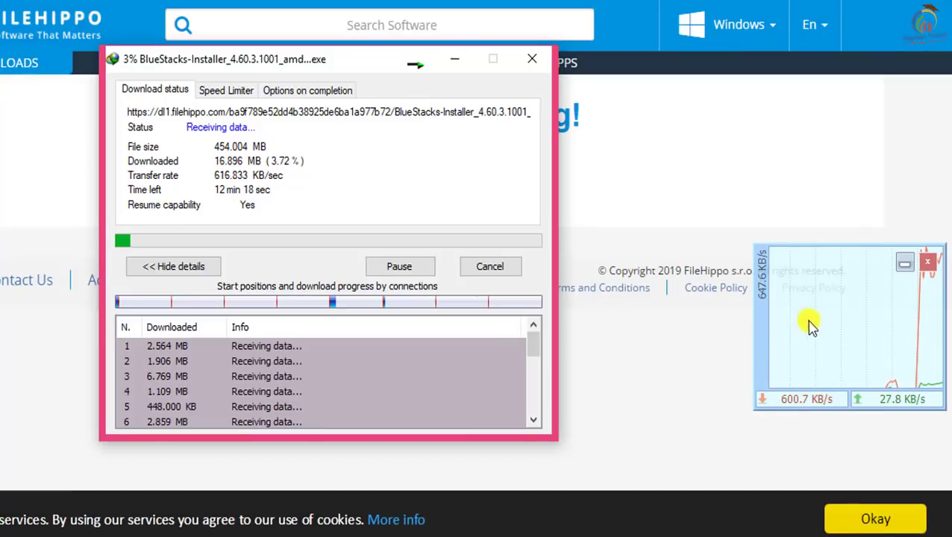
drag(816, 348, 782, 271)
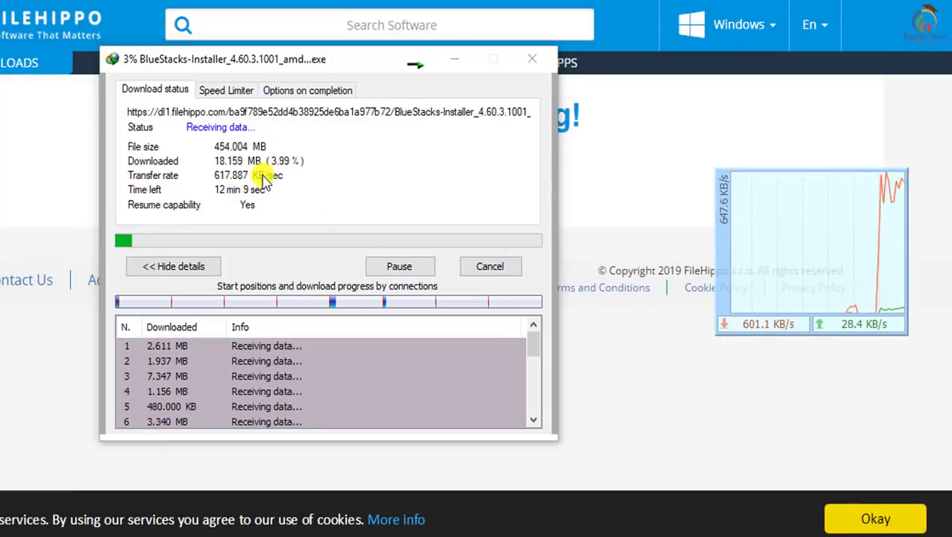
- Set the DU Meter data transfer rate units to Bits per Second (kbps) and apply the options
right_click(783, 327)
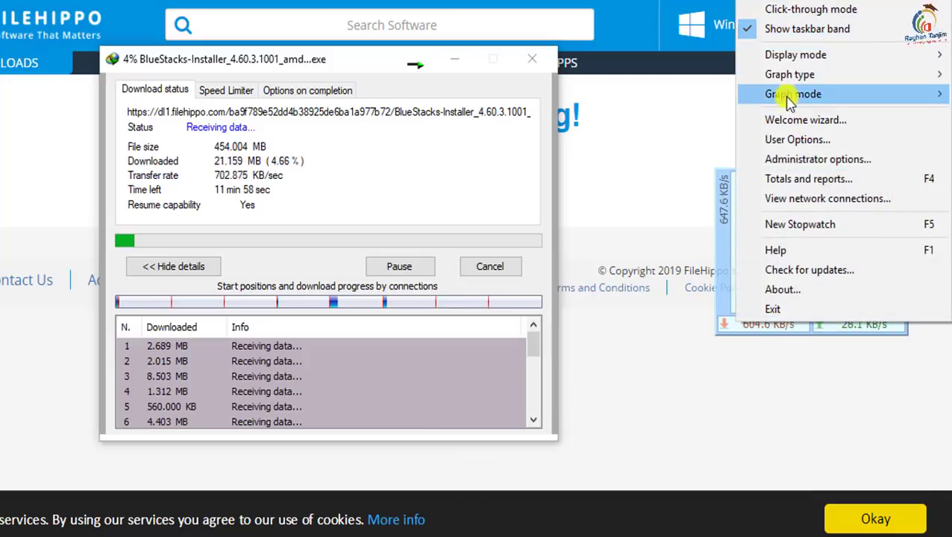
click(792, 139)
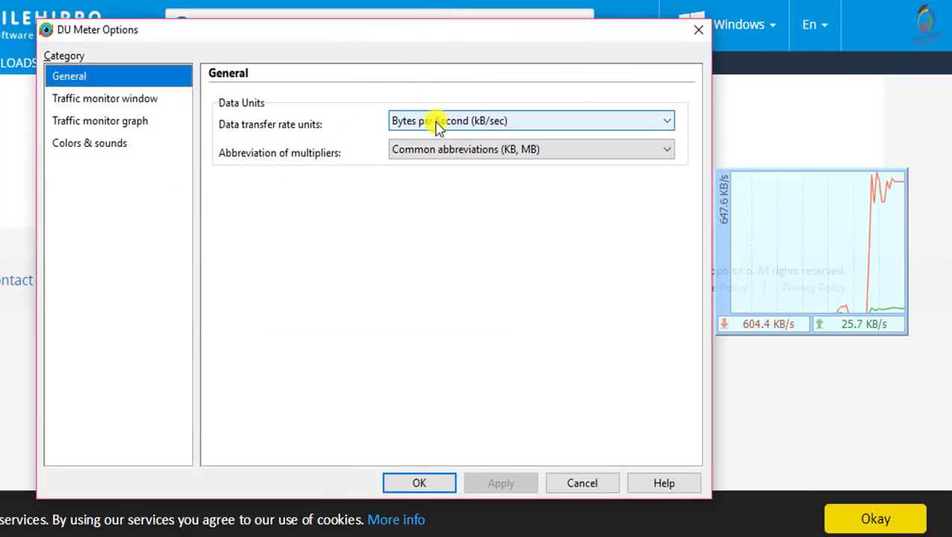
click(451, 123)
click(451, 149)
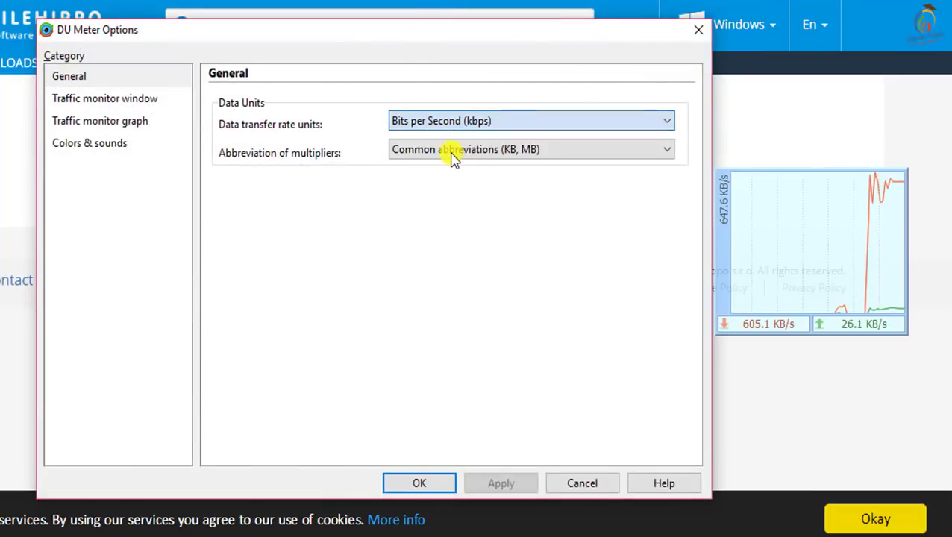
click(487, 485)
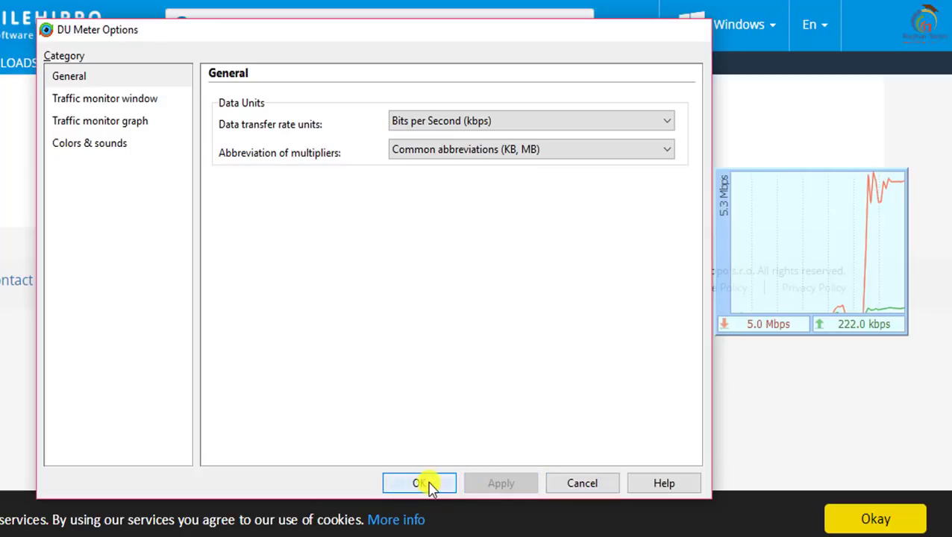
click(424, 483)
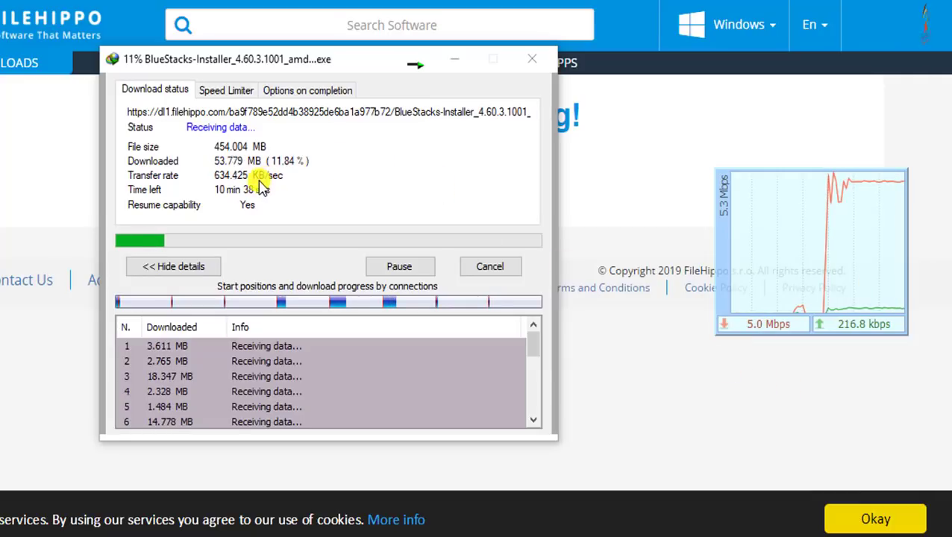
mouse_move(753, 330)
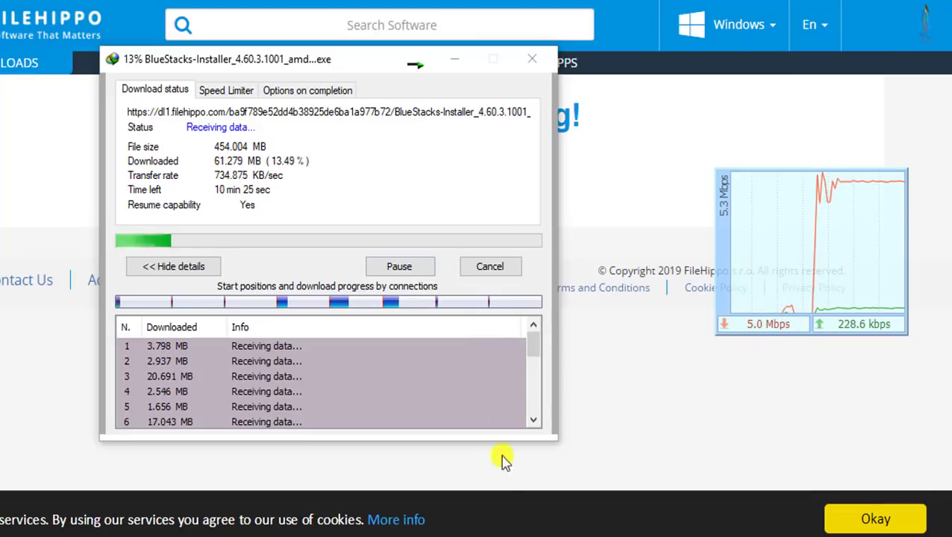
- Switch to the Excel worksheet, enter 5 in cell F11, and fill the 1024 multiplier from G10 down to G11
key(alt+Tab)
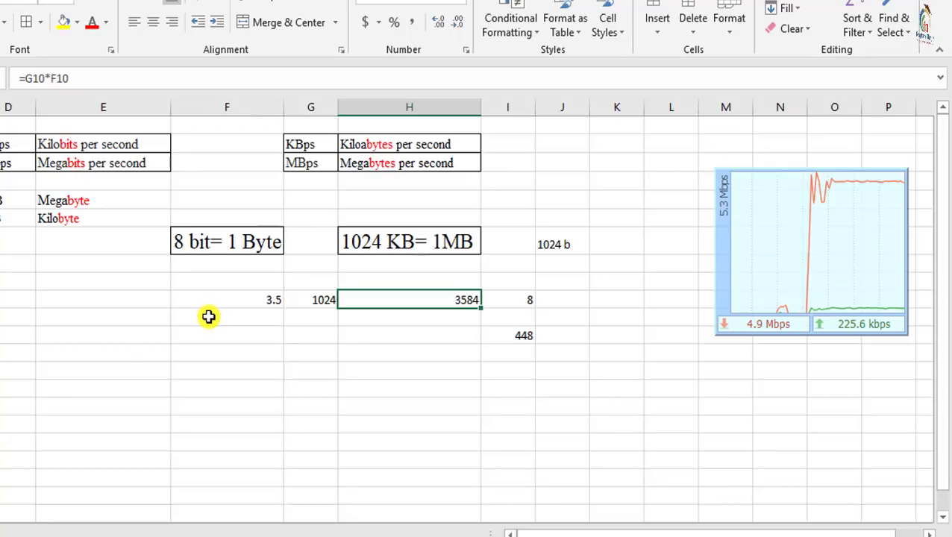
click(258, 317)
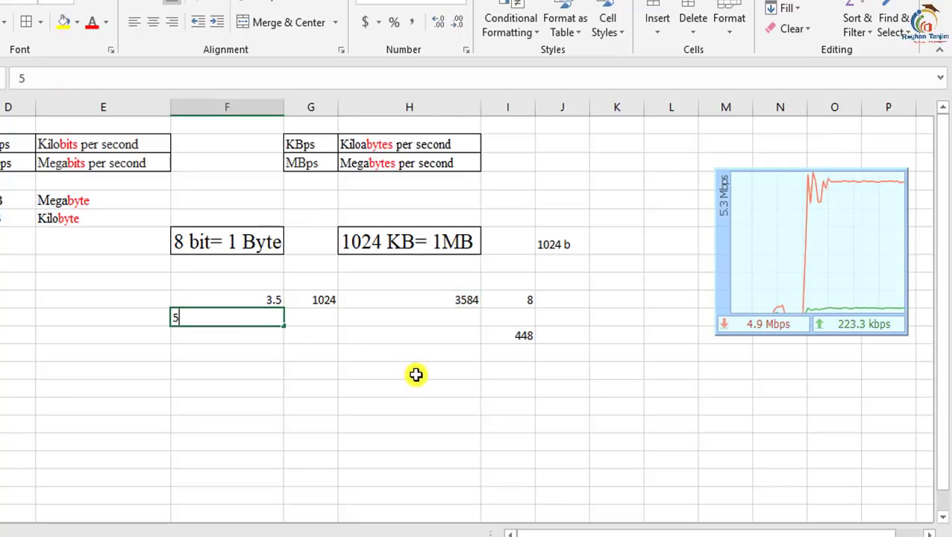
text(5)
click(317, 349)
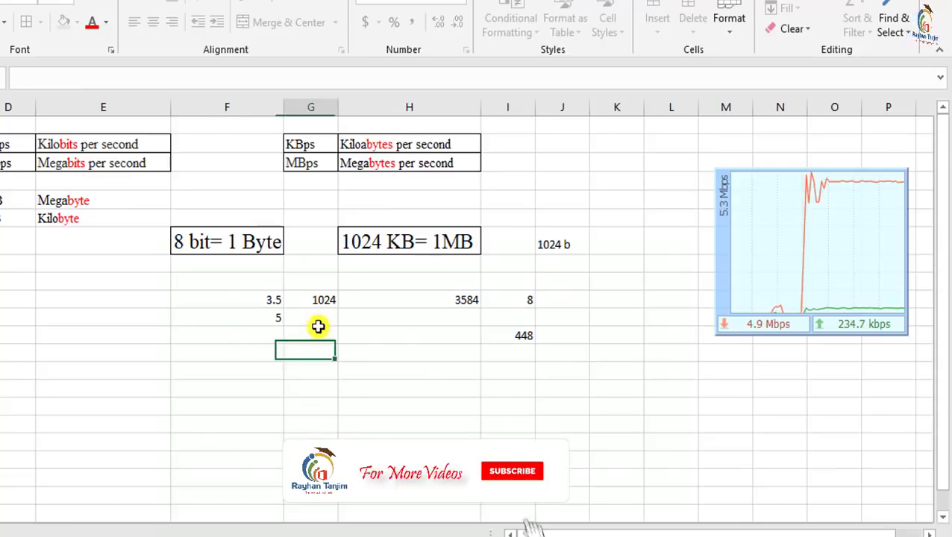
click(314, 299)
drag(336, 309, 337, 326)
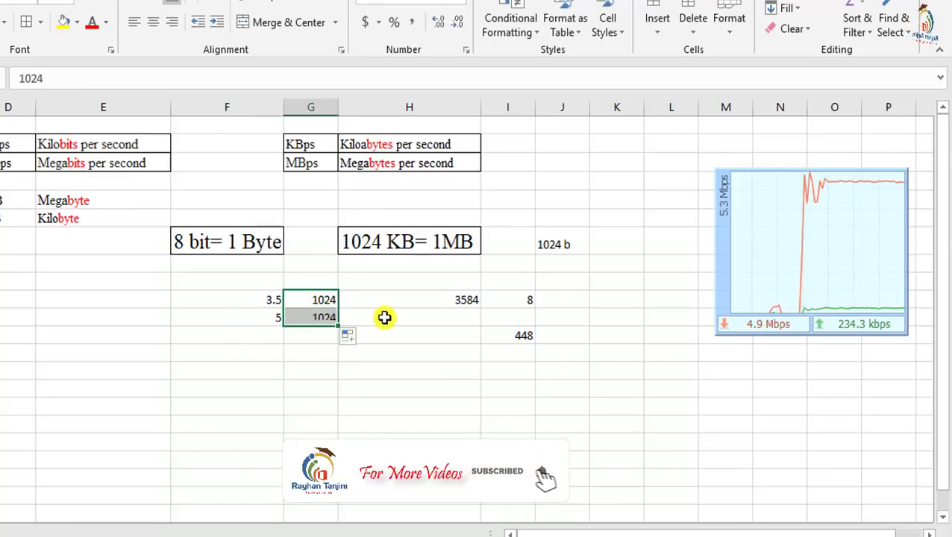
- Fill the multiplication formula from H10 down through H12 to convert the 5 Mbps speed to kilobits
click(381, 318)
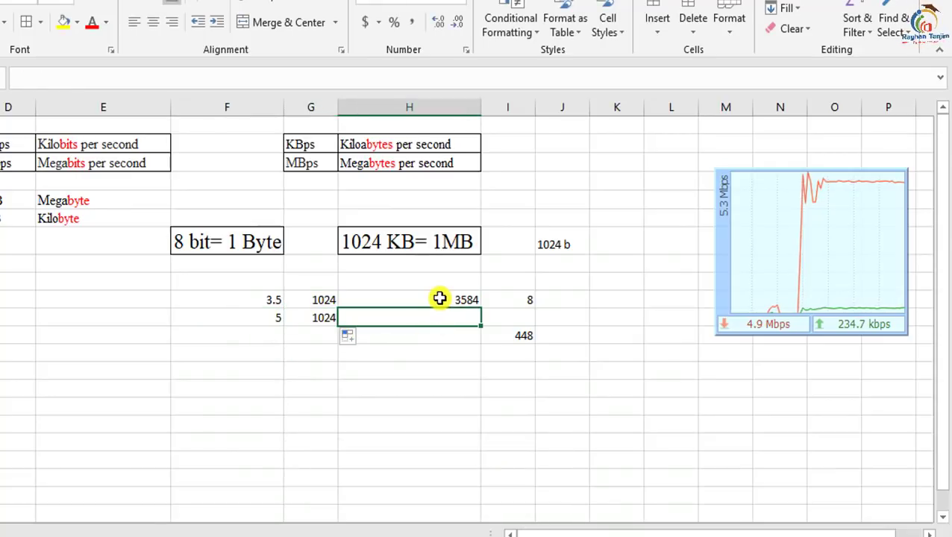
click(442, 299)
drag(480, 309, 450, 343)
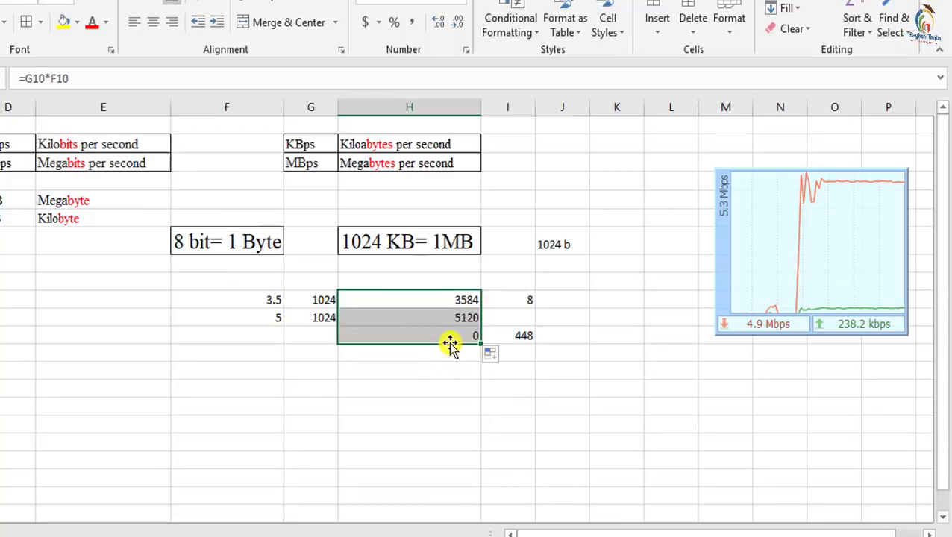
click(461, 320)
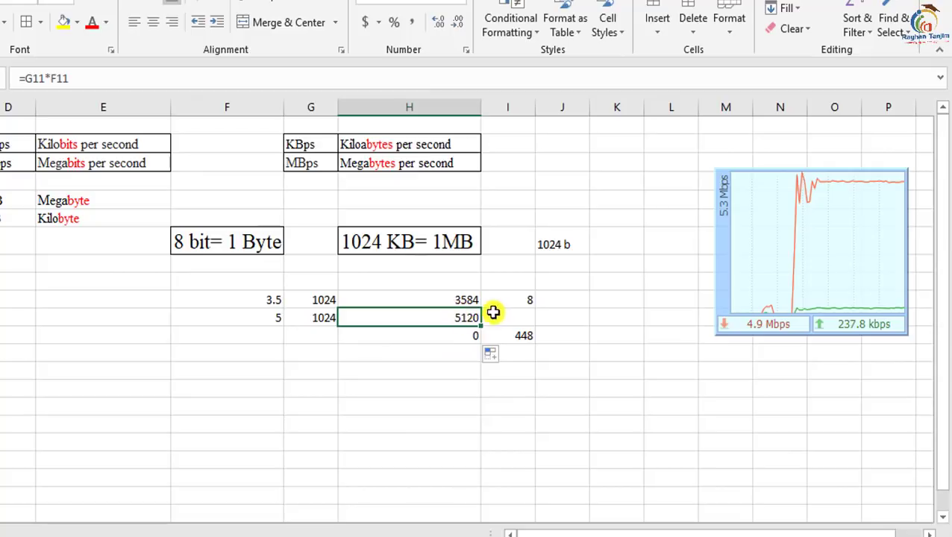
- Enter the formula =H11/I10 in cell H14 to convert the 5 Mbps speed to kilobytes per second
click(439, 374)
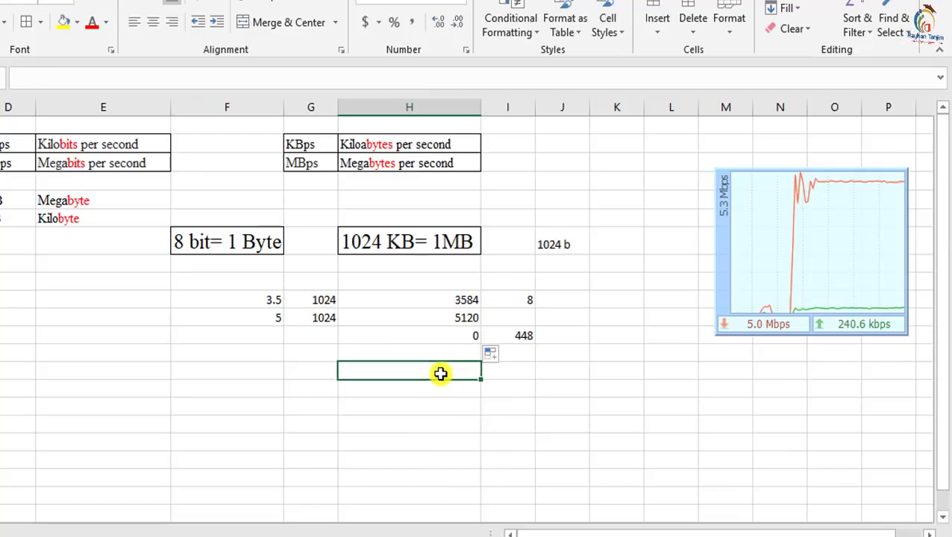
text(=)
click(470, 317)
text(/)
click(525, 301)
key(Return)
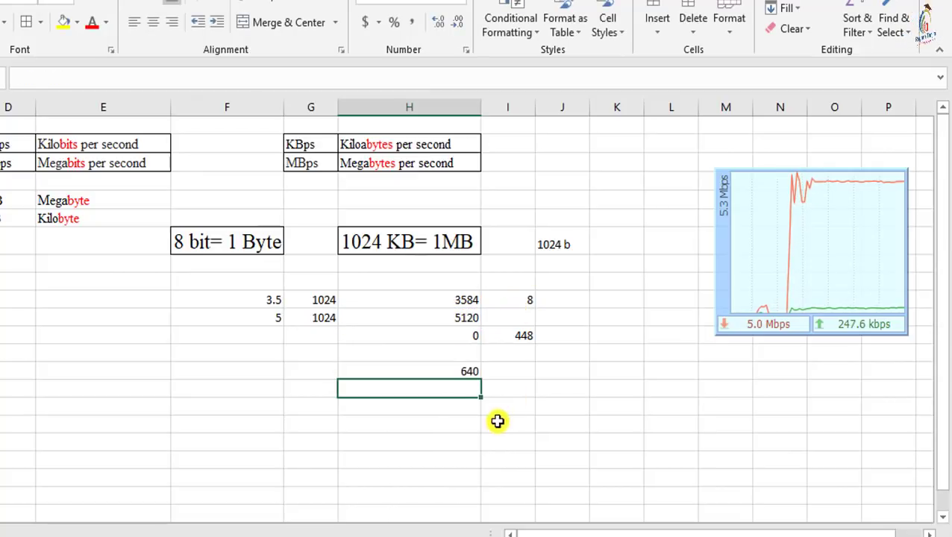
click(451, 371)
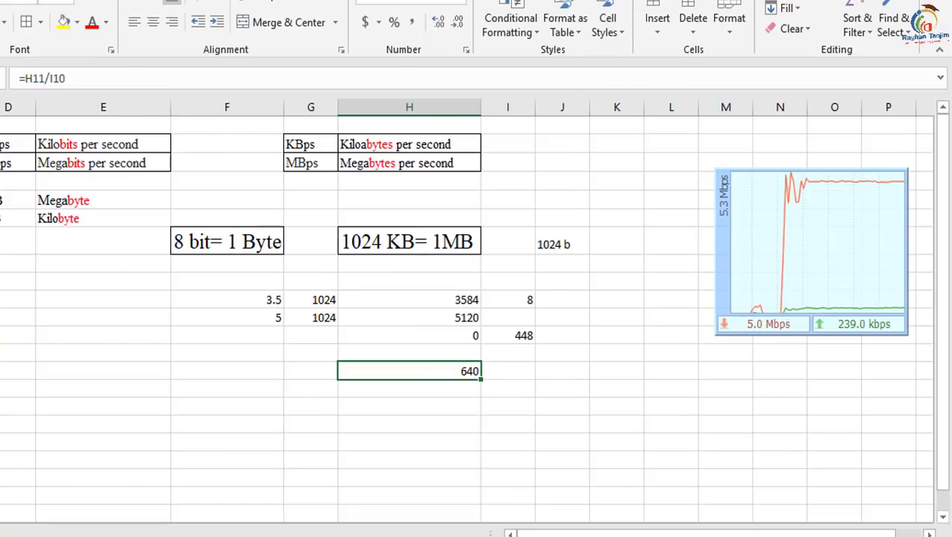
- Bring the download progress window over the worksheet and place it beside column H to compare its transfer rate with cell H14
key(alt+Tab)
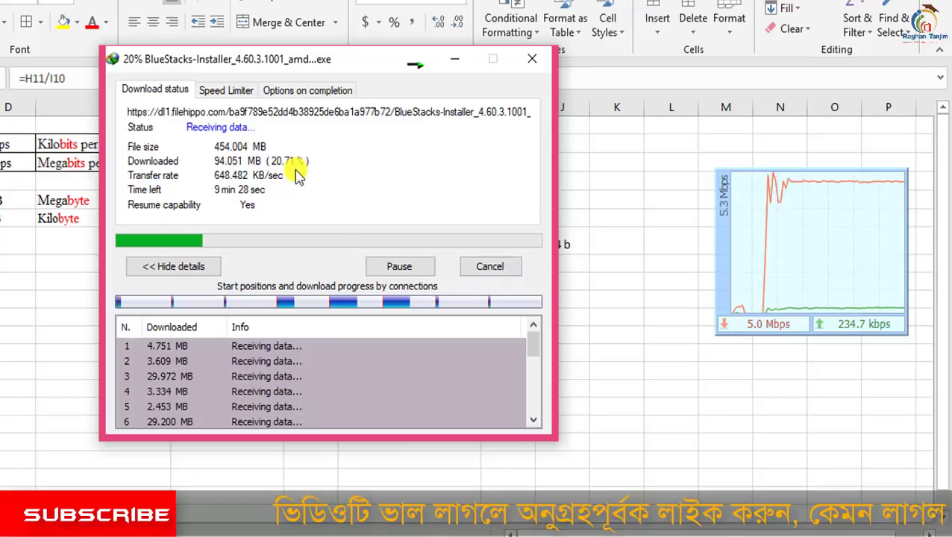
drag(344, 63, 616, 215)
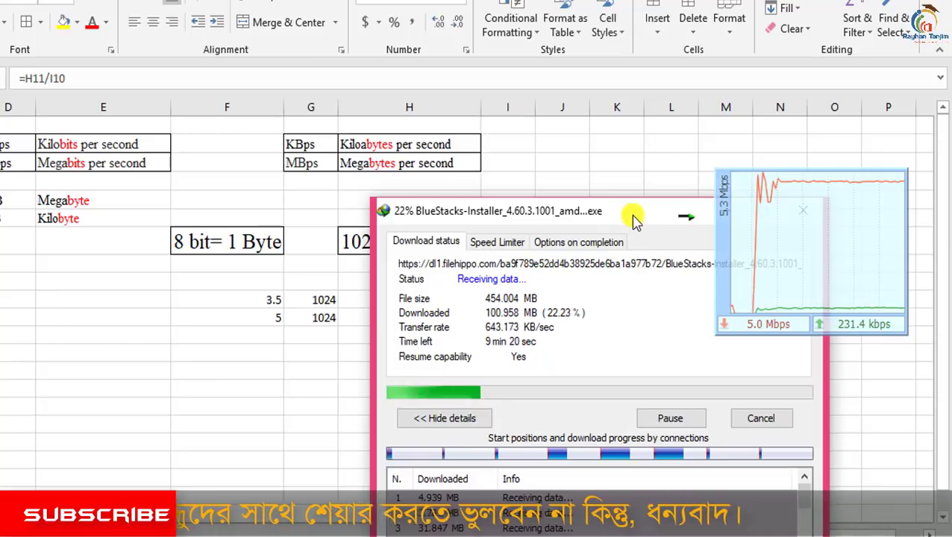
drag(635, 217, 639, 205)
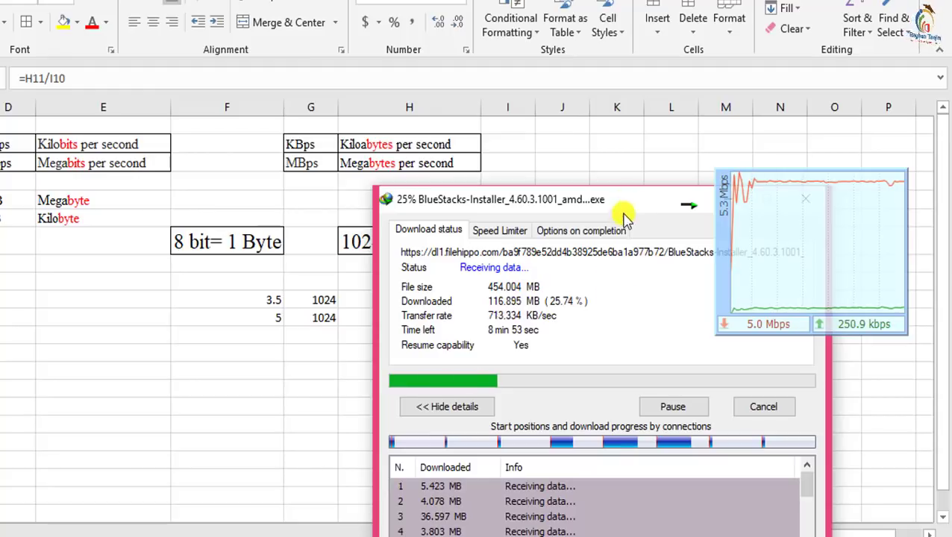
drag(626, 201, 731, 258)
drag(604, 256, 641, 244)
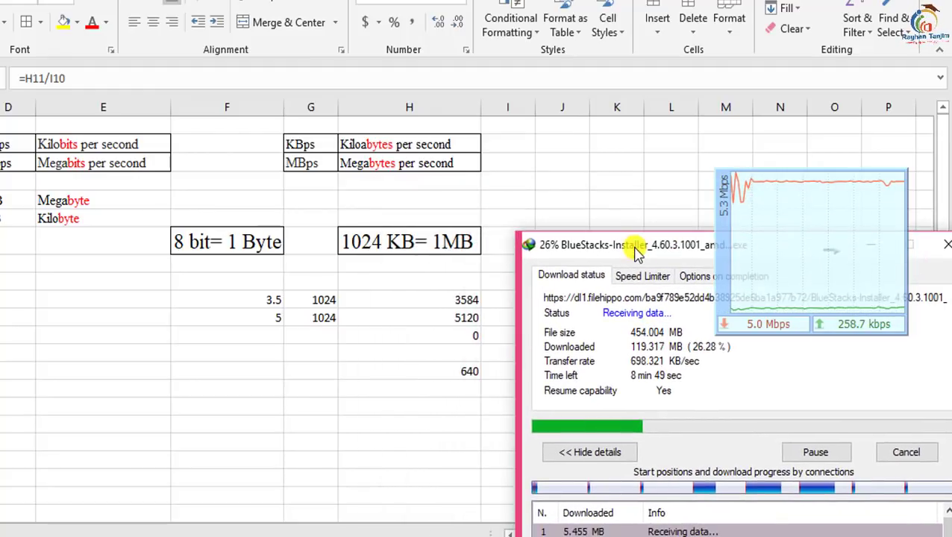